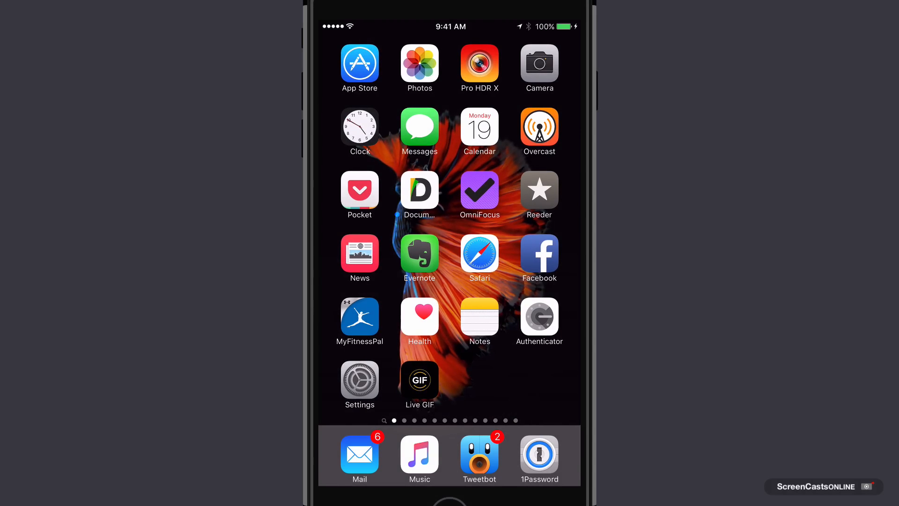
Reach the Record Video resolution choices under Photos & Camera in iOS Settings
click(359, 380)
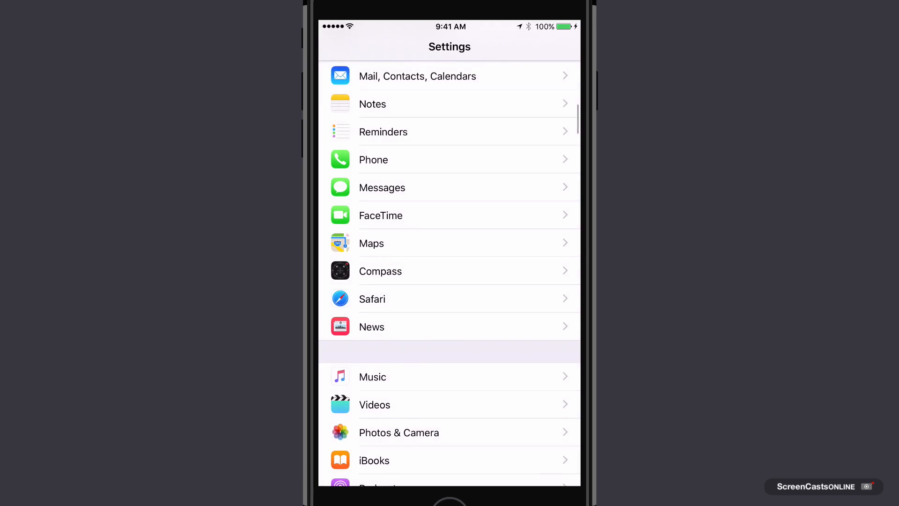
scroll(449, 274, down, 3)
scroll(450, 274, up, 2)
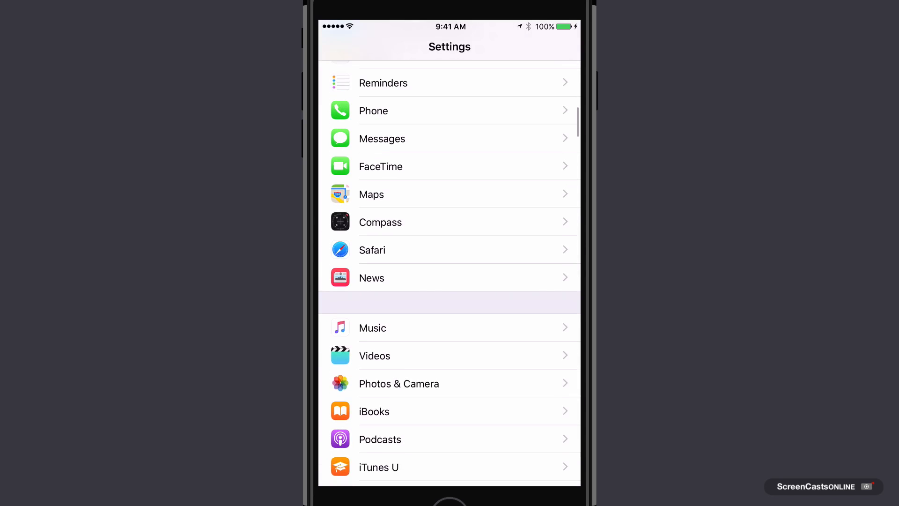
click(439, 384)
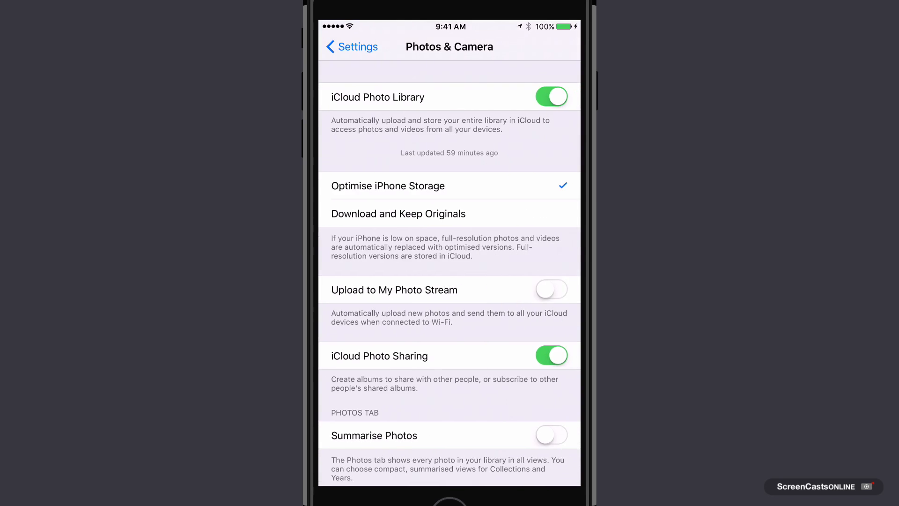
scroll(450, 274, down, 5)
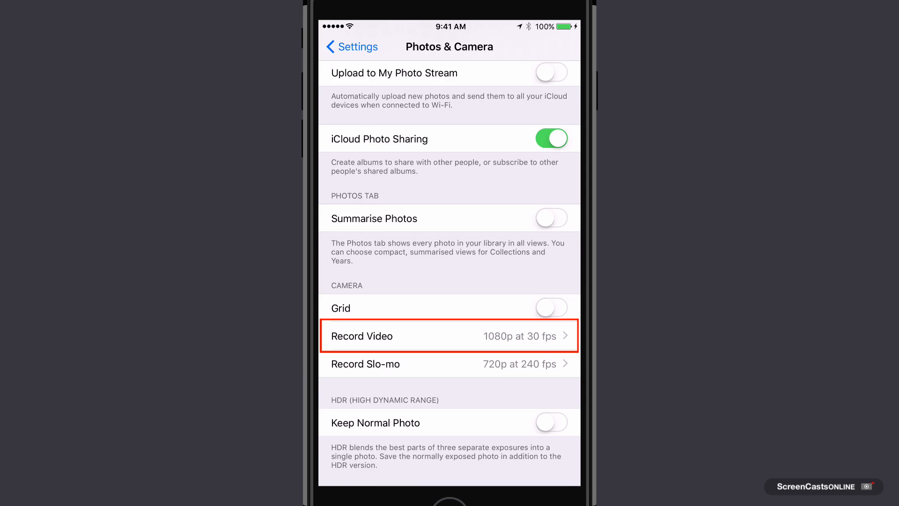
click(450, 336)
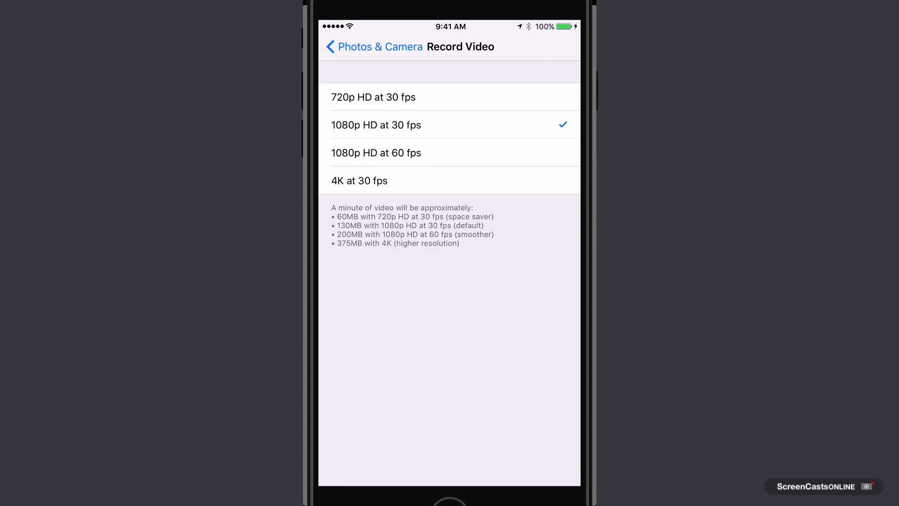
Choose 4K at 30 fps for video recording and return to the home screen
click(393, 180)
key(super+shift+h)
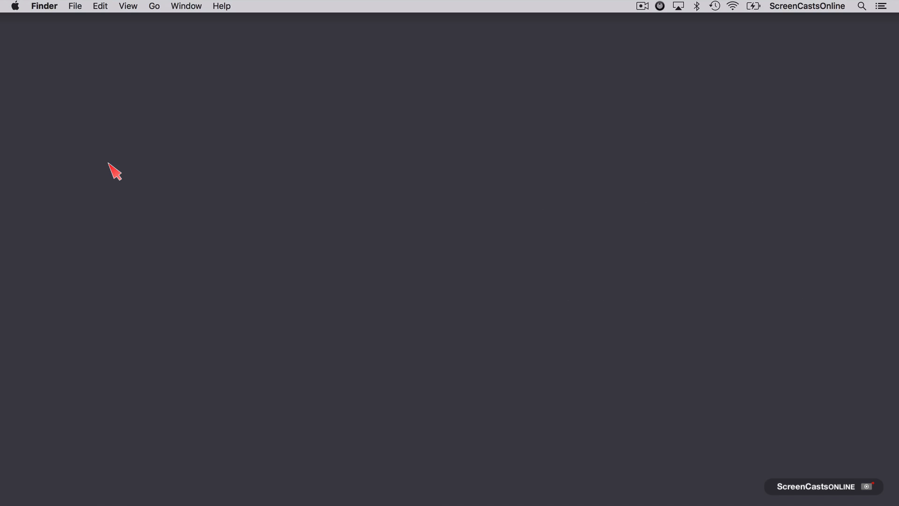
Launch iMovie from Spotlight by searching 'im'
key(super+space)
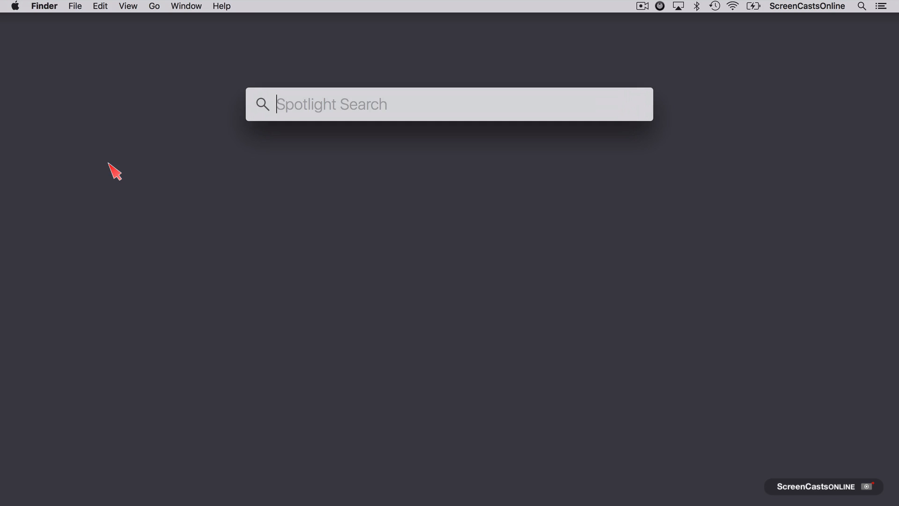
text(imovie)
key(Return)
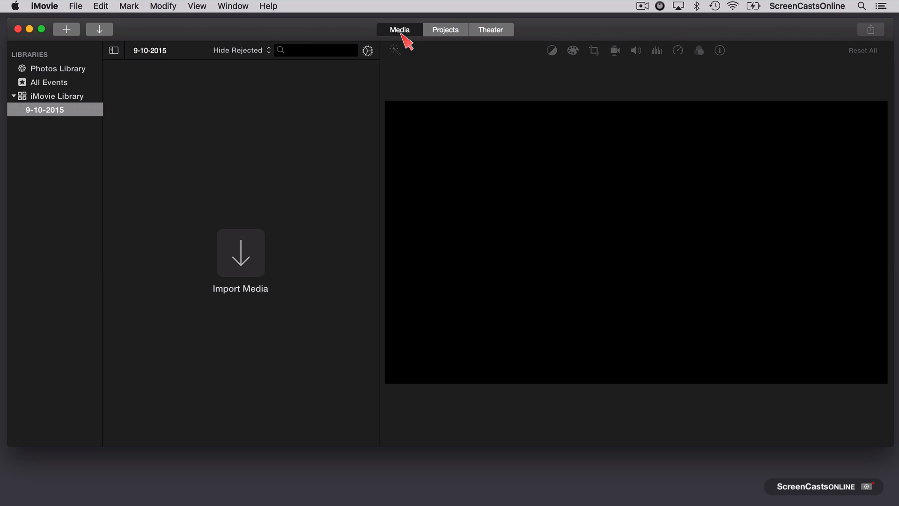
Tour iMovie's empty Projects list and Theater of shared clips
click(447, 31)
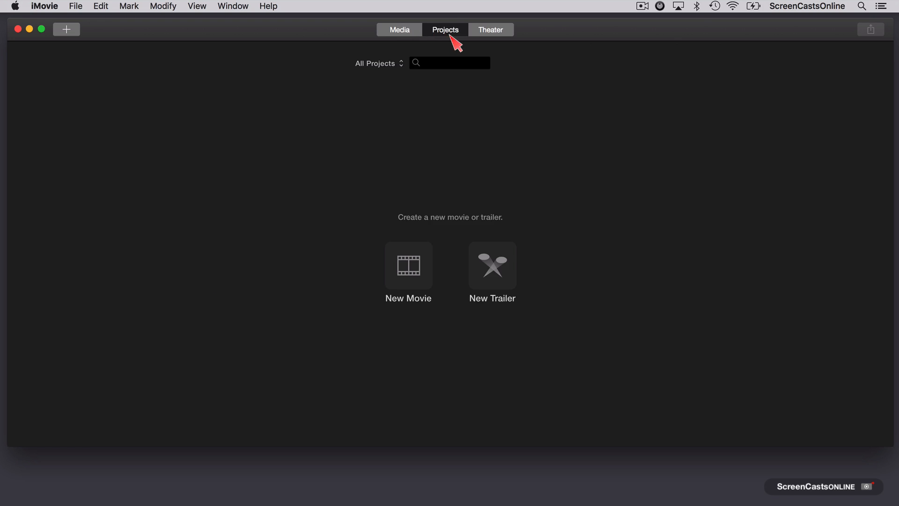
click(491, 34)
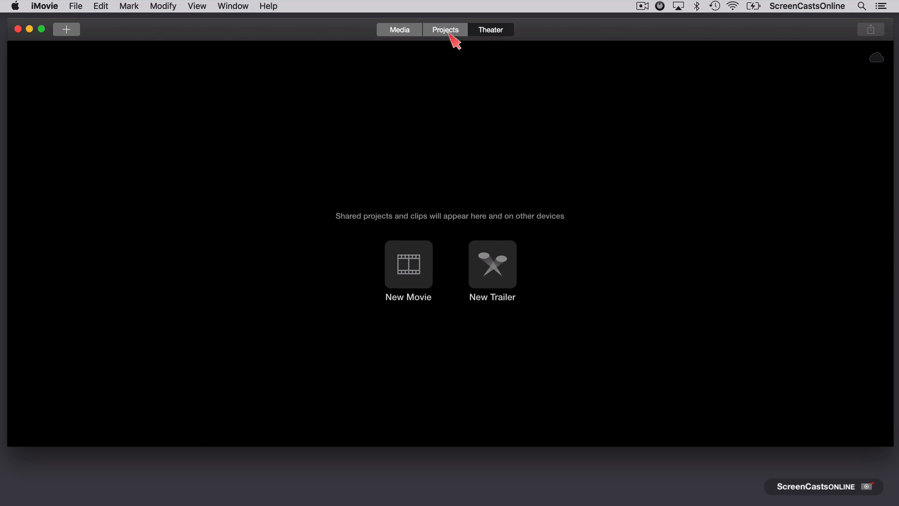
Show the Media browser with the libraries and 9-10-2015 event
click(410, 34)
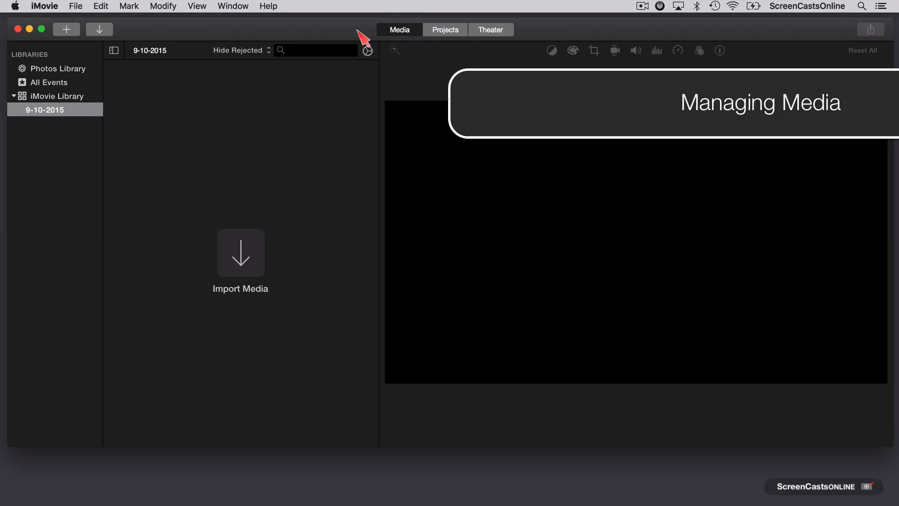